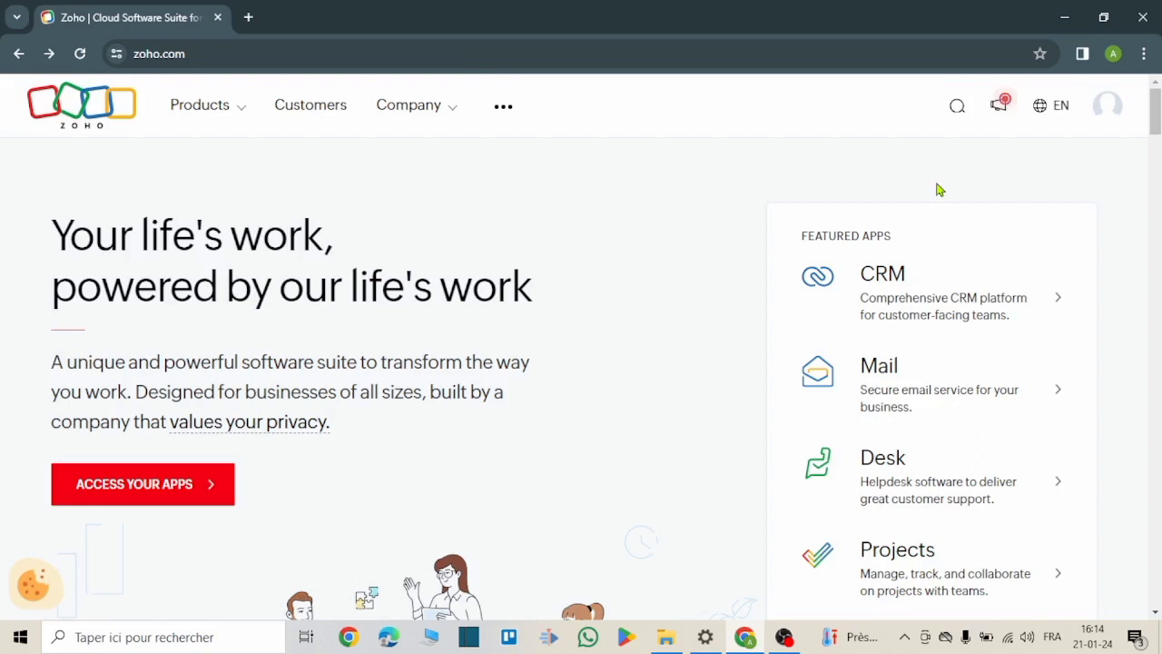
- Open CRM from Zoho's featured apps and look over its home page and additional modules
{"action": "left_click", "coordinate": [947, 292]}
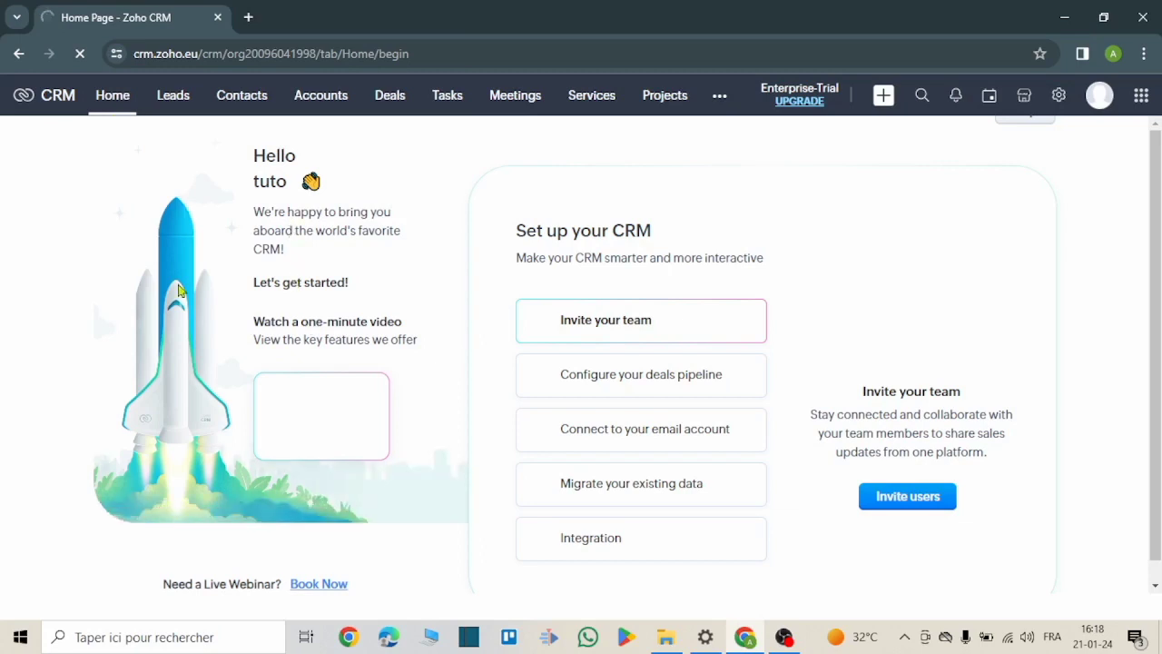
{"action": "scroll", "coordinate": [179, 288], "scroll_direction": "down", "scroll_amount": 1}
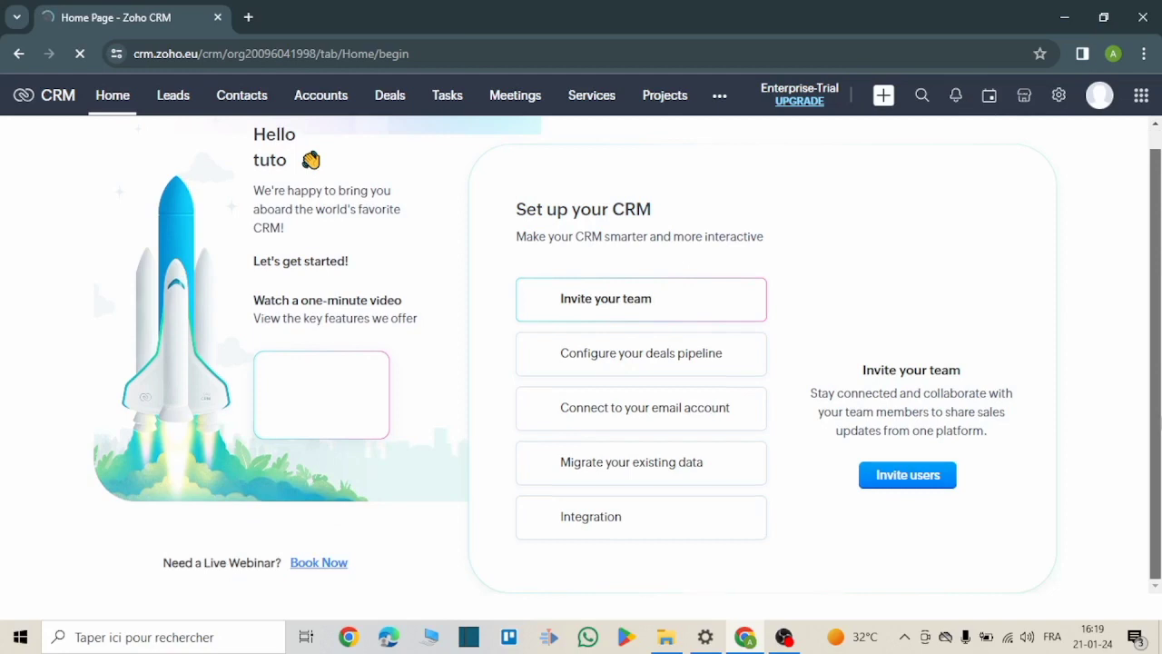
{"action": "scroll", "coordinate": [601, 354], "scroll_direction": "up", "scroll_amount": 1}
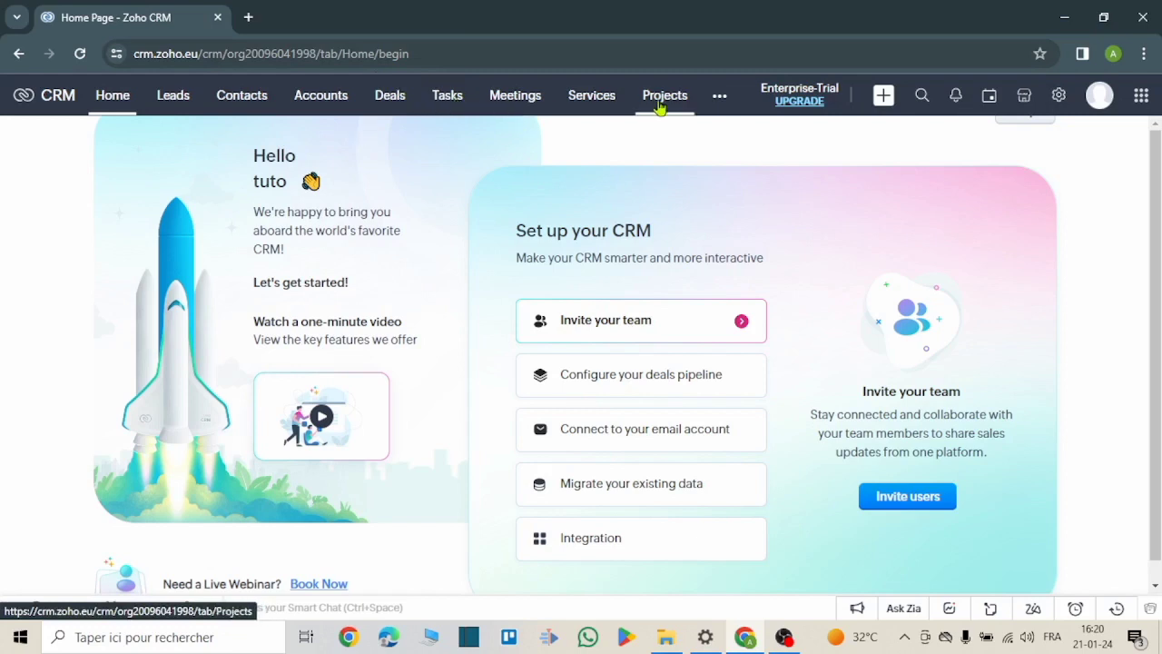
{"action": "left_click", "coordinate": [719, 95]}
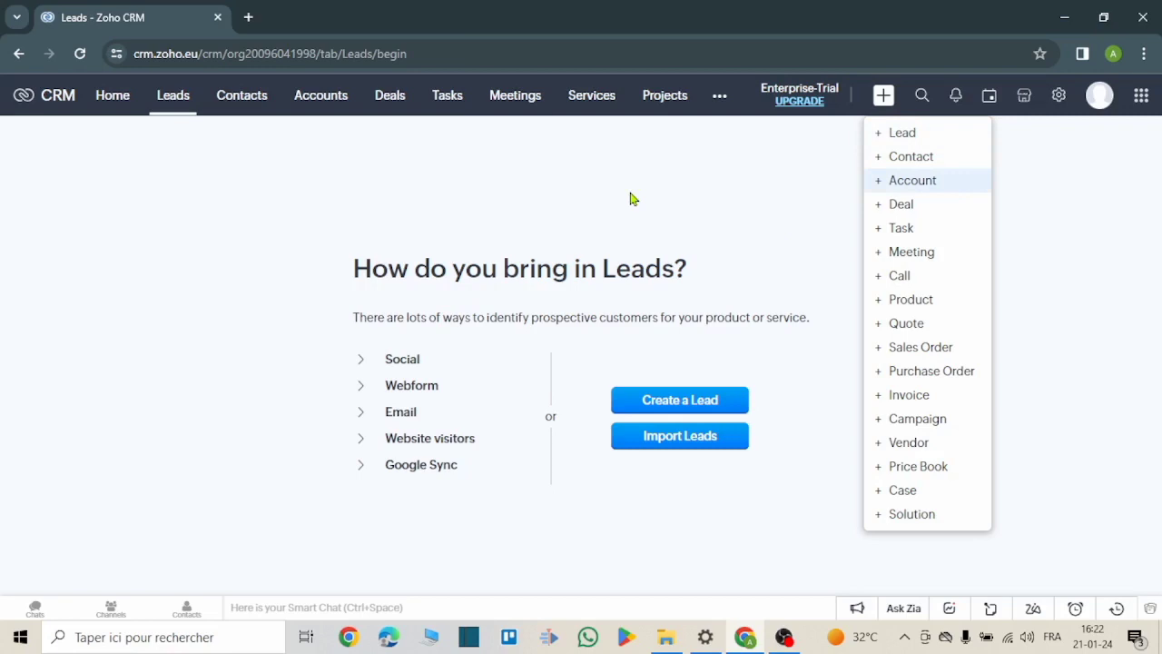
- View the blank lead creation form and the blank contact creation form, leaving both without saving
{"action": "left_click", "coordinate": [675, 405]}
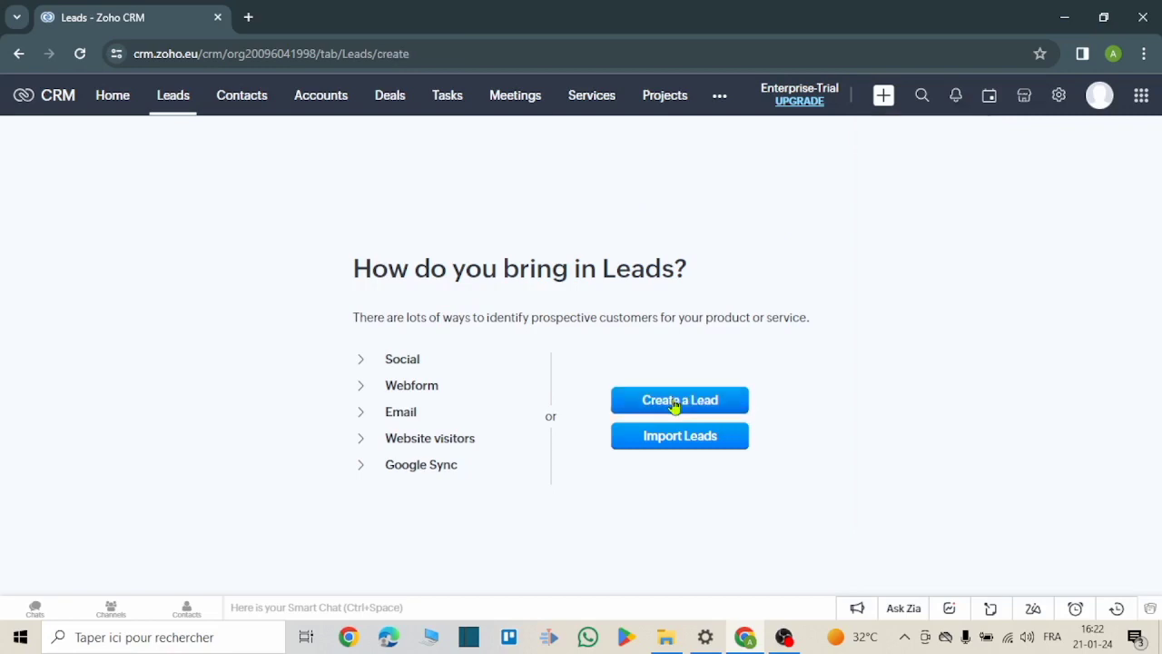
{"action": "left_click", "coordinate": [675, 405]}
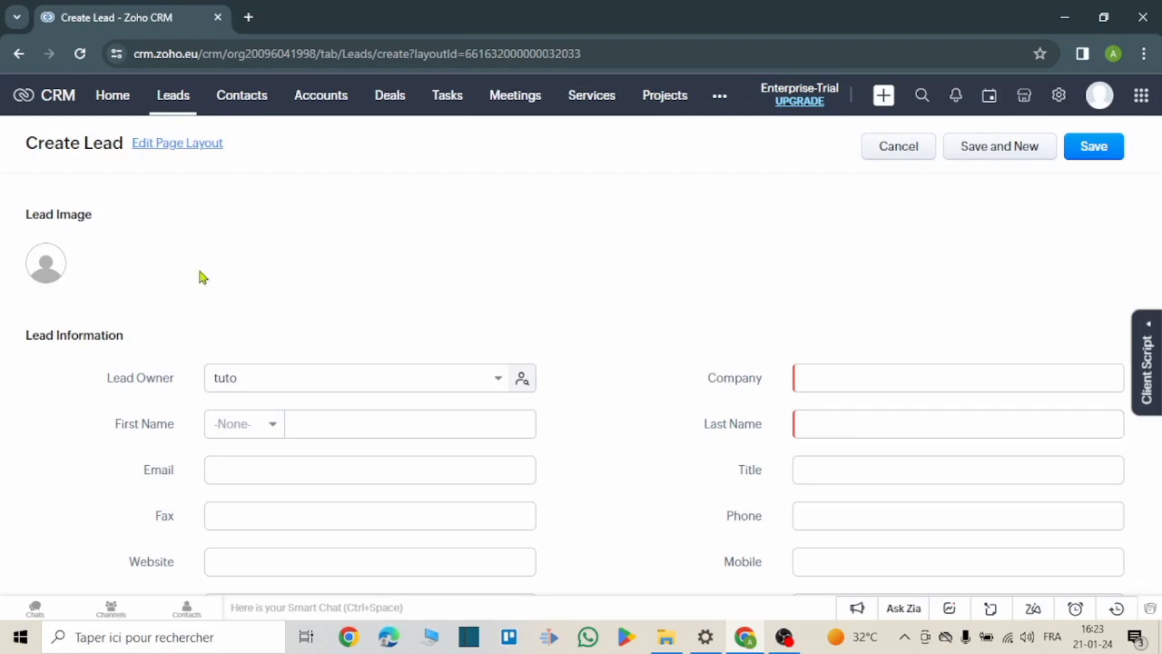
{"action": "left_click", "coordinate": [239, 106]}
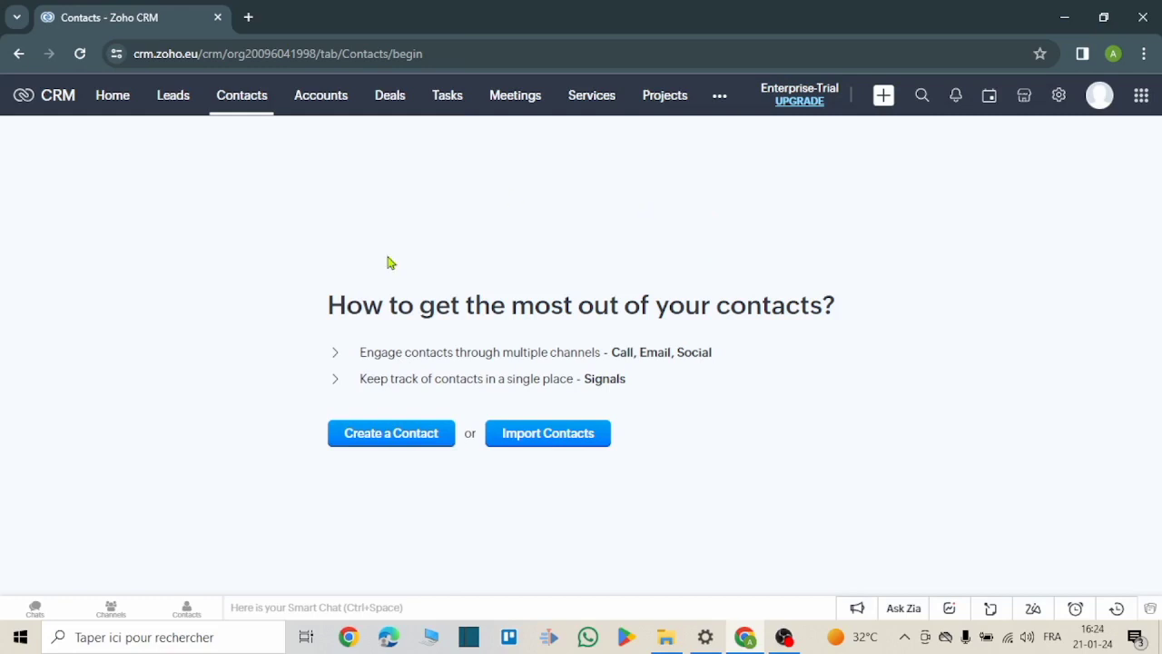
{"action": "left_click", "coordinate": [383, 440]}
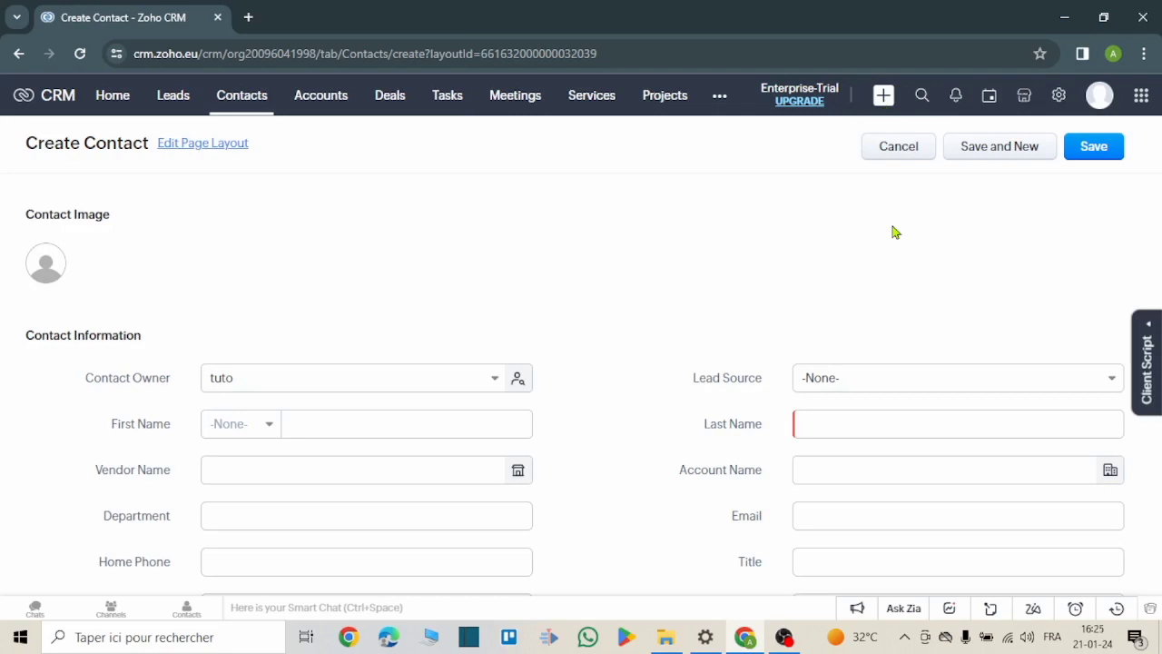
{"action": "left_click", "coordinate": [886, 155]}
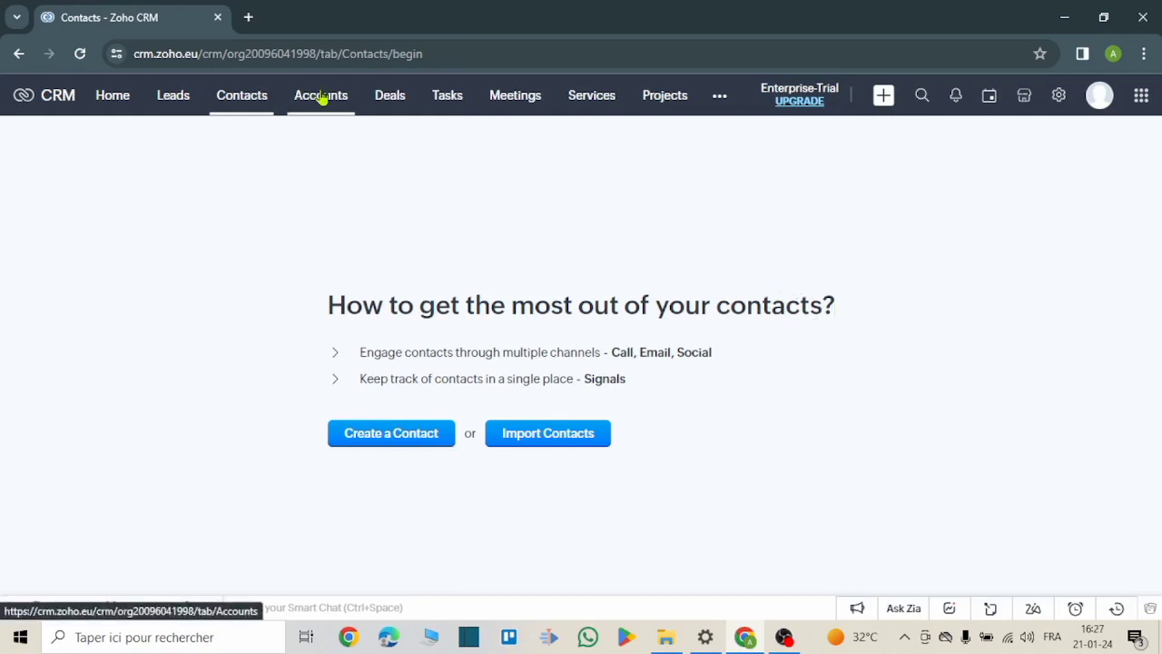
- Review the blank account creation form through its address and description sections, cancel it, and view the account import options
{"action": "left_click", "coordinate": [322, 98]}
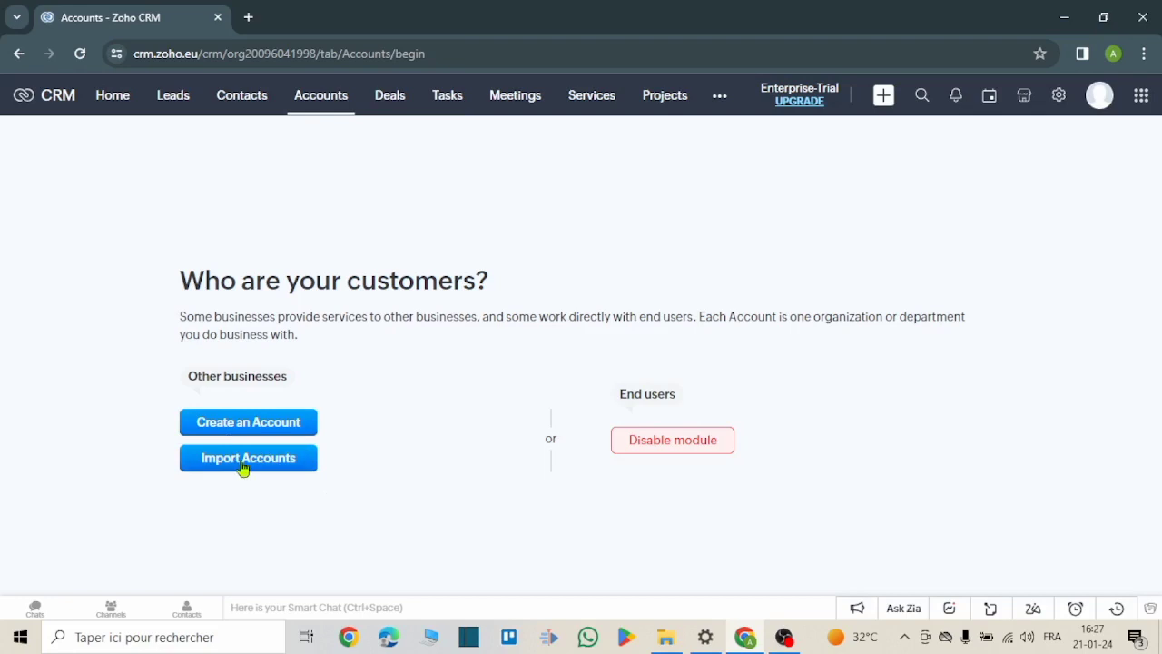
{"action": "left_click", "coordinate": [269, 428]}
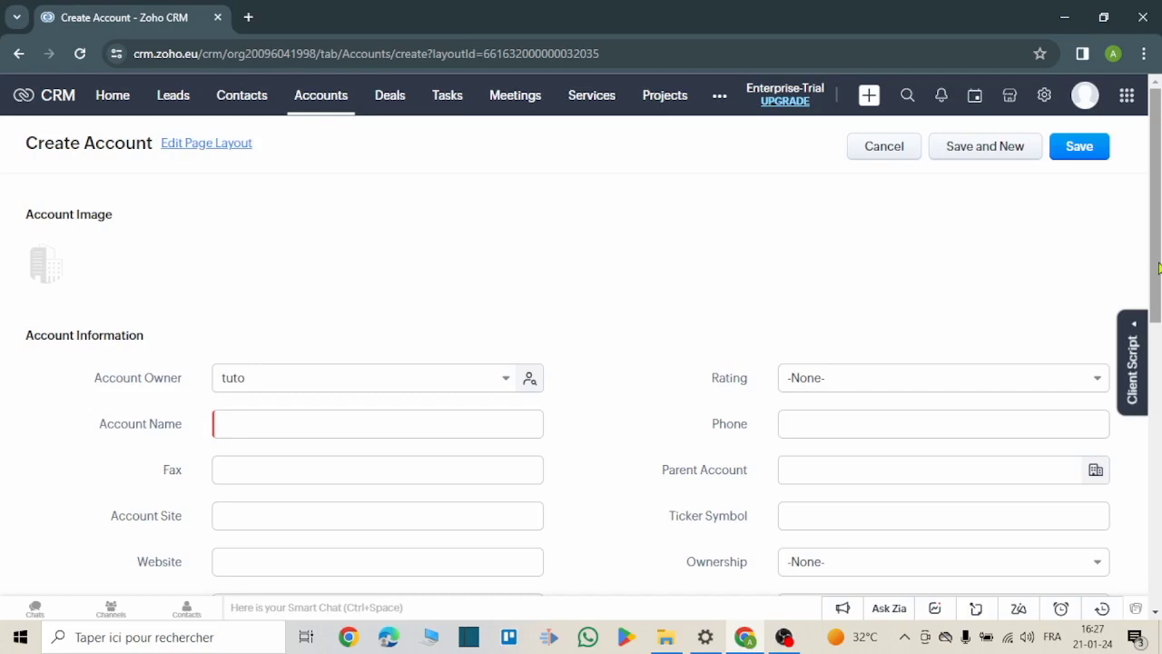
{"action": "left_click_drag", "start_coordinate": [1156, 266], "coordinate": [1156, 470]}
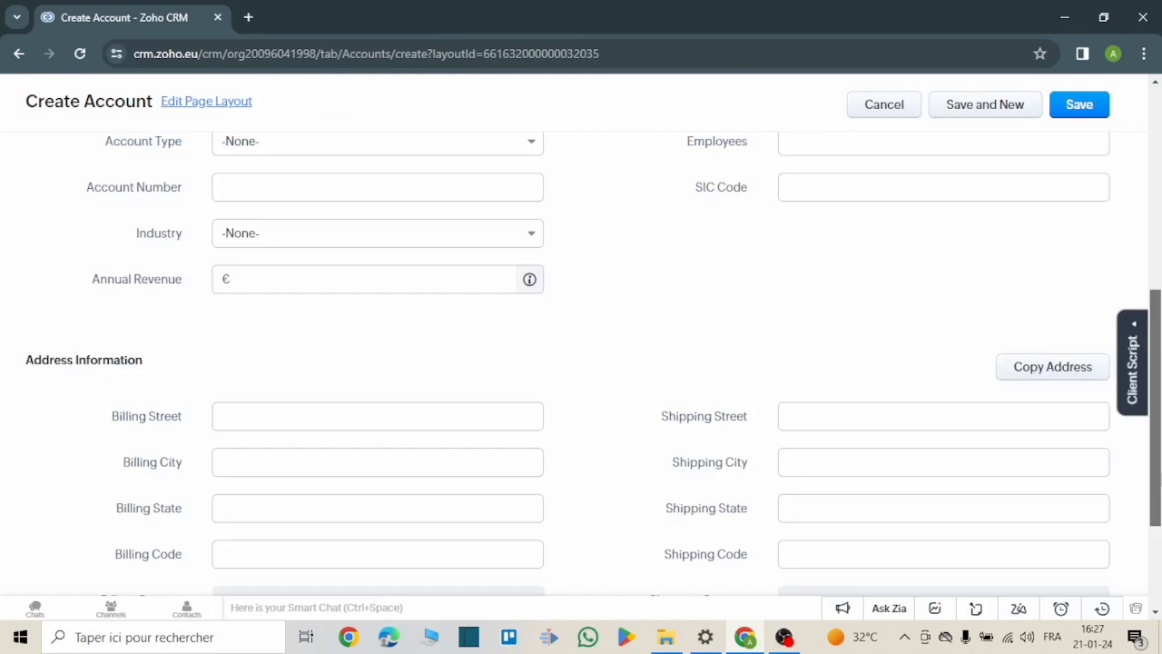
{"action": "scroll", "coordinate": [143, 304], "scroll_direction": "down", "scroll_amount": 2}
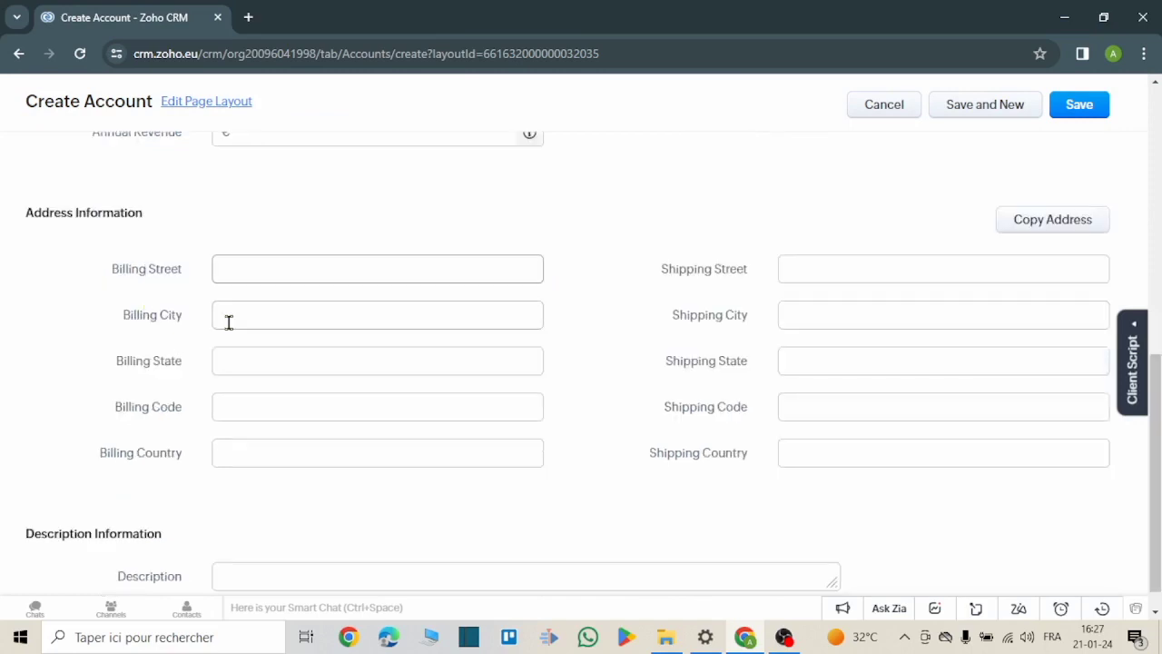
{"action": "scroll", "coordinate": [642, 409], "scroll_direction": "up", "scroll_amount": 10}
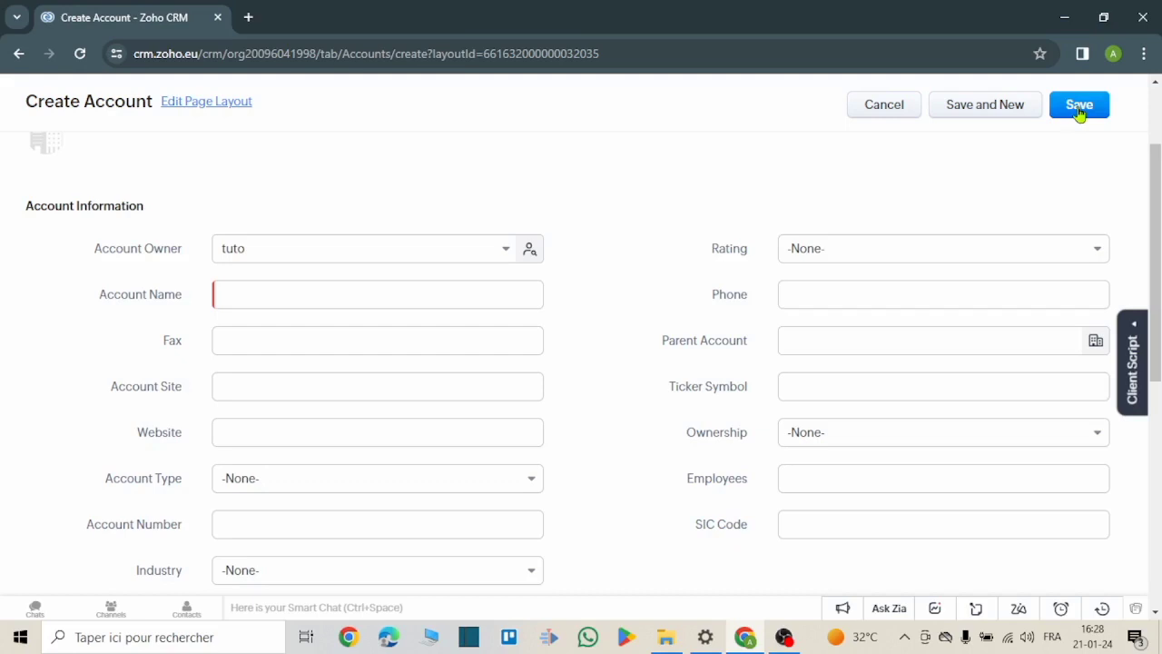
{"action": "left_click", "coordinate": [892, 100]}
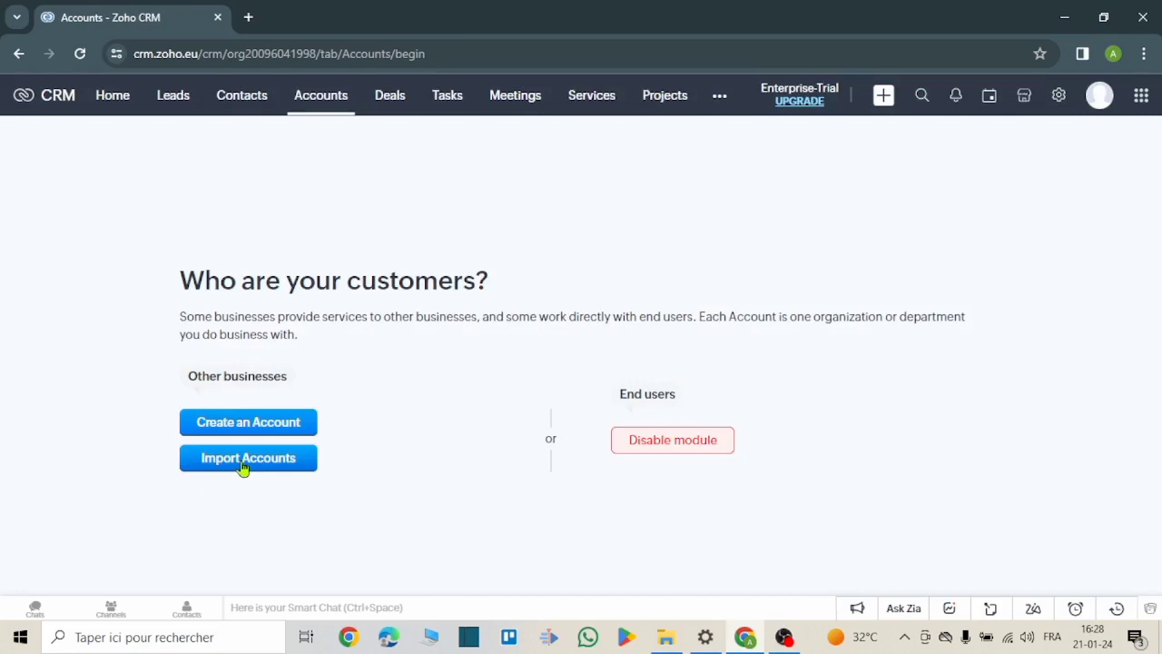
{"action": "left_click", "coordinate": [242, 466]}
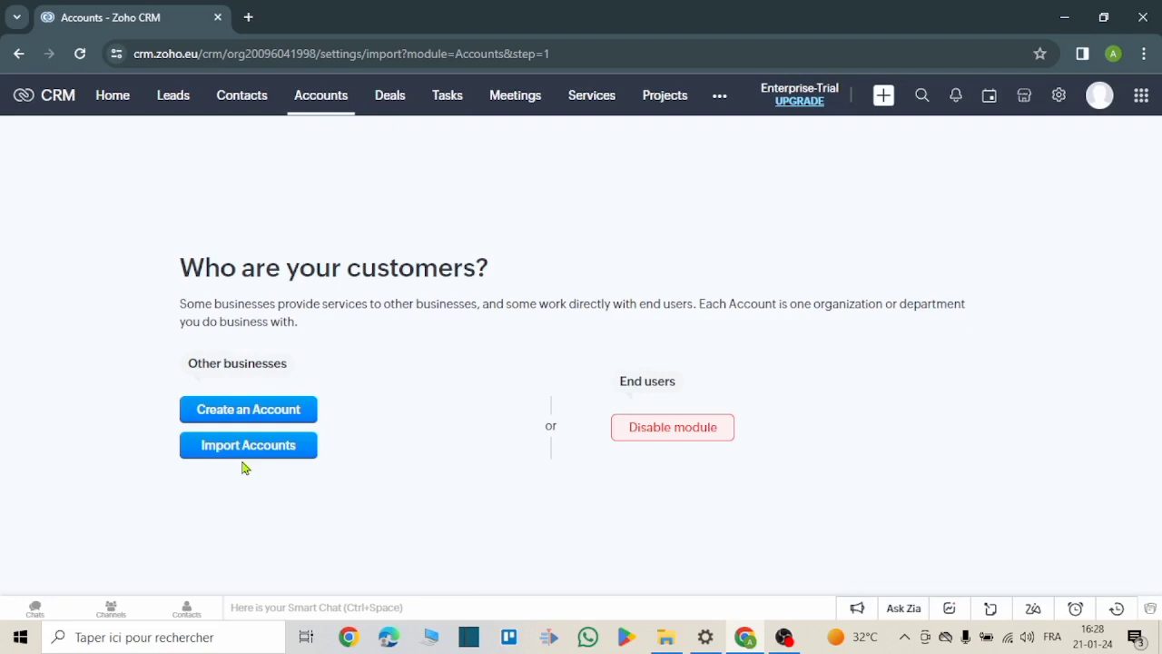
{"action": "left_click", "coordinate": [243, 452]}
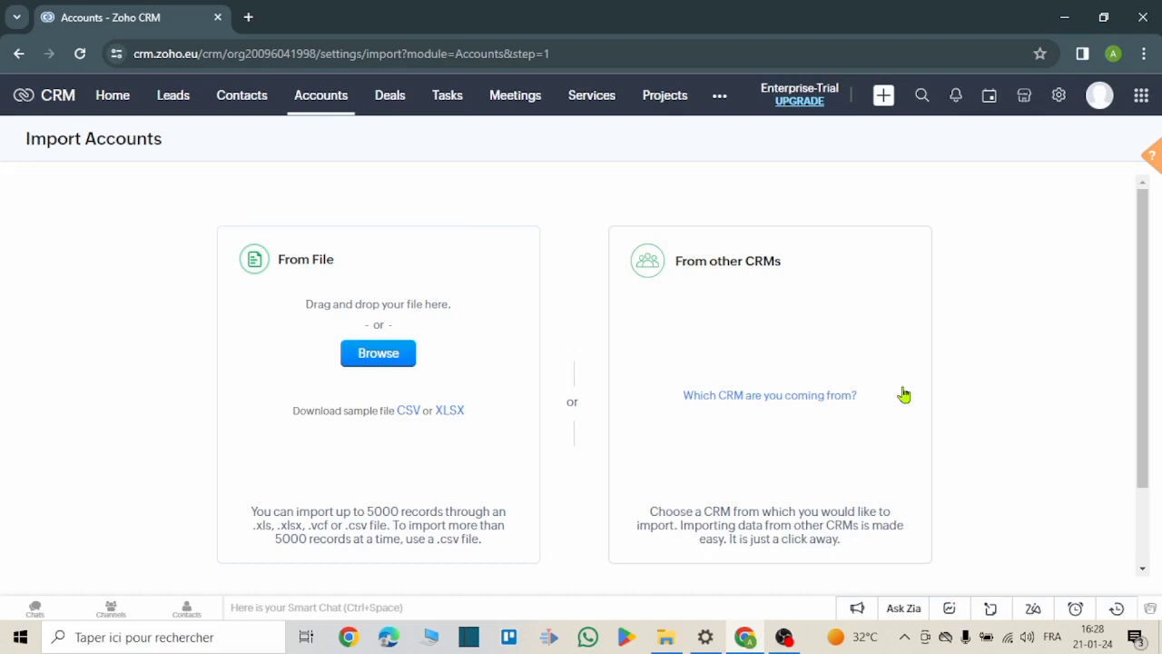
- Start a new deal named "tuto" with type Existing Business and lead source Advertisement
{"action": "left_click", "coordinate": [388, 102]}
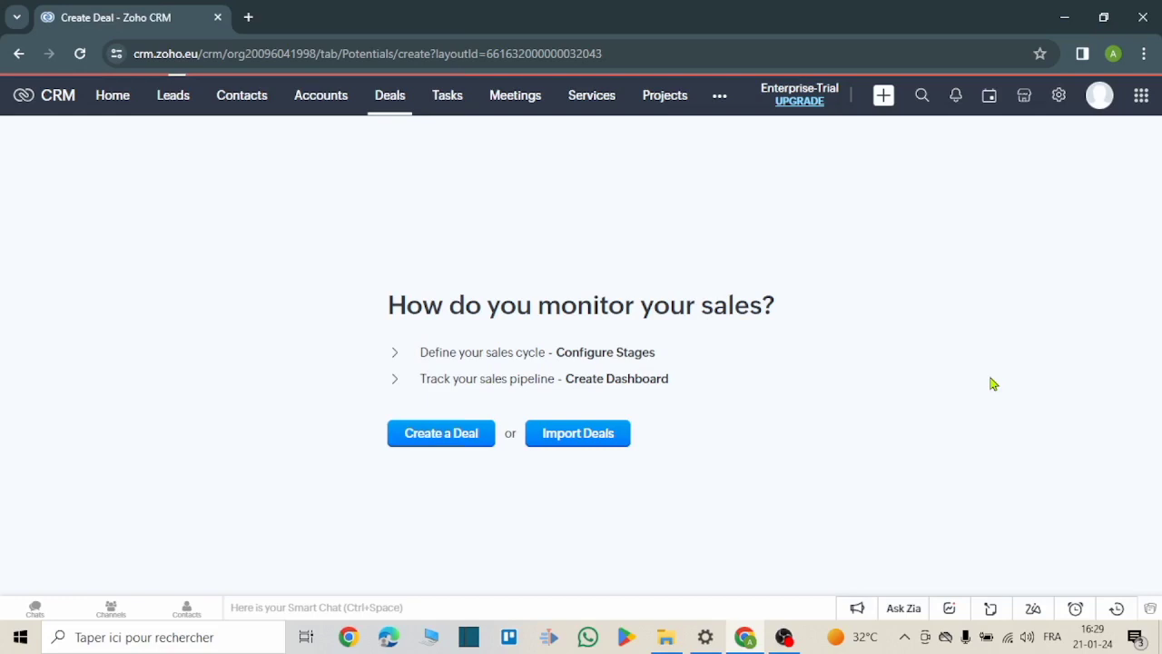
{"action": "left_click", "coordinate": [251, 304]}
{"action": "type", "text": "tut"}
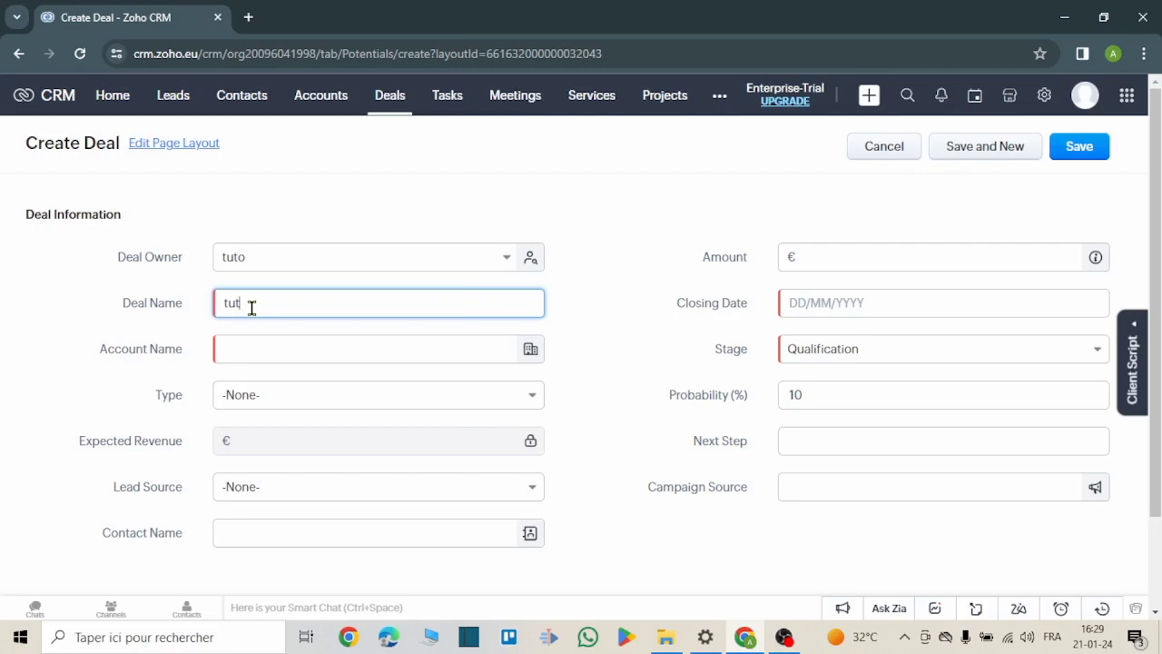
{"action": "type", "text": "o"}
{"action": "left_click", "coordinate": [285, 351]}
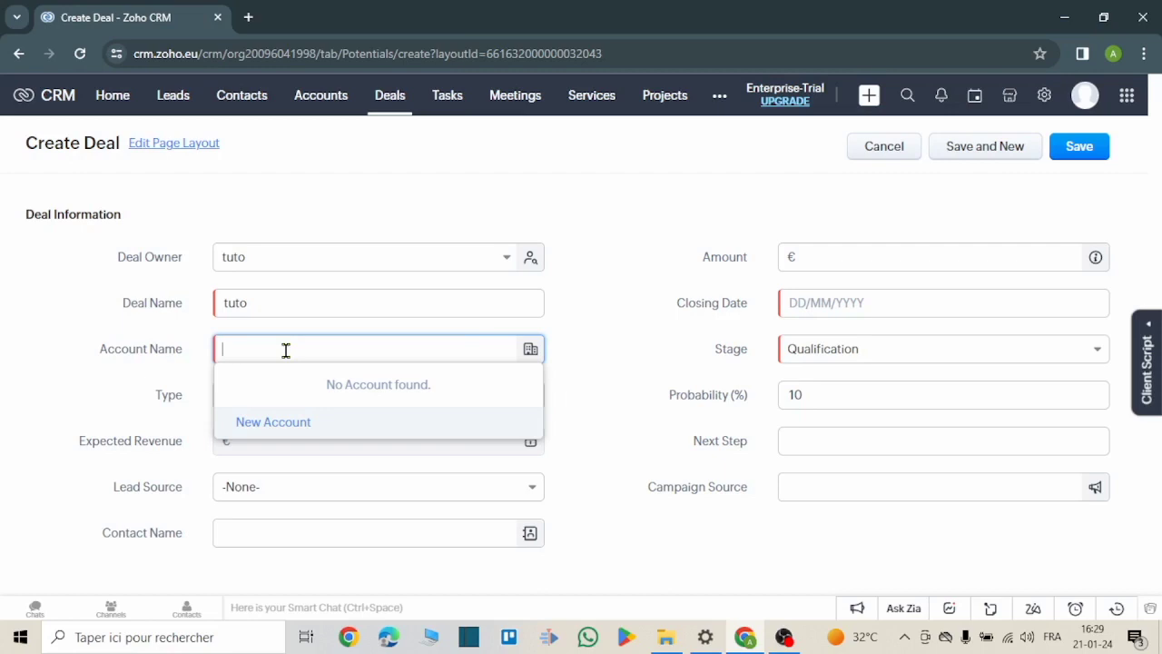
{"action": "left_click", "coordinate": [533, 398]}
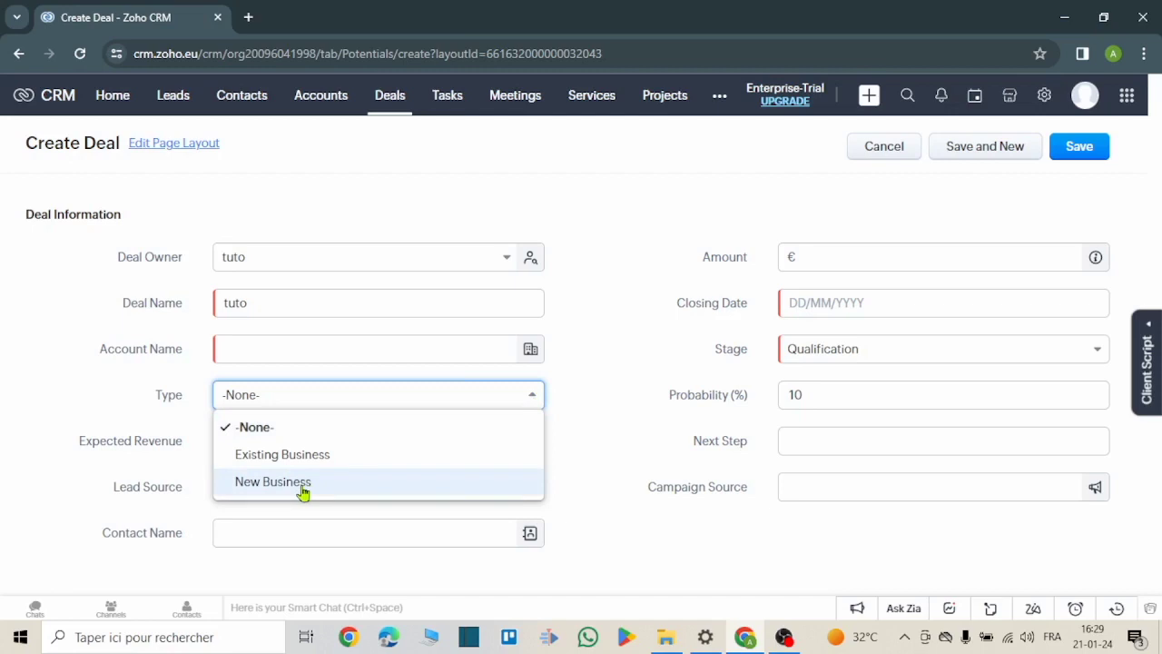
{"action": "left_click", "coordinate": [336, 454]}
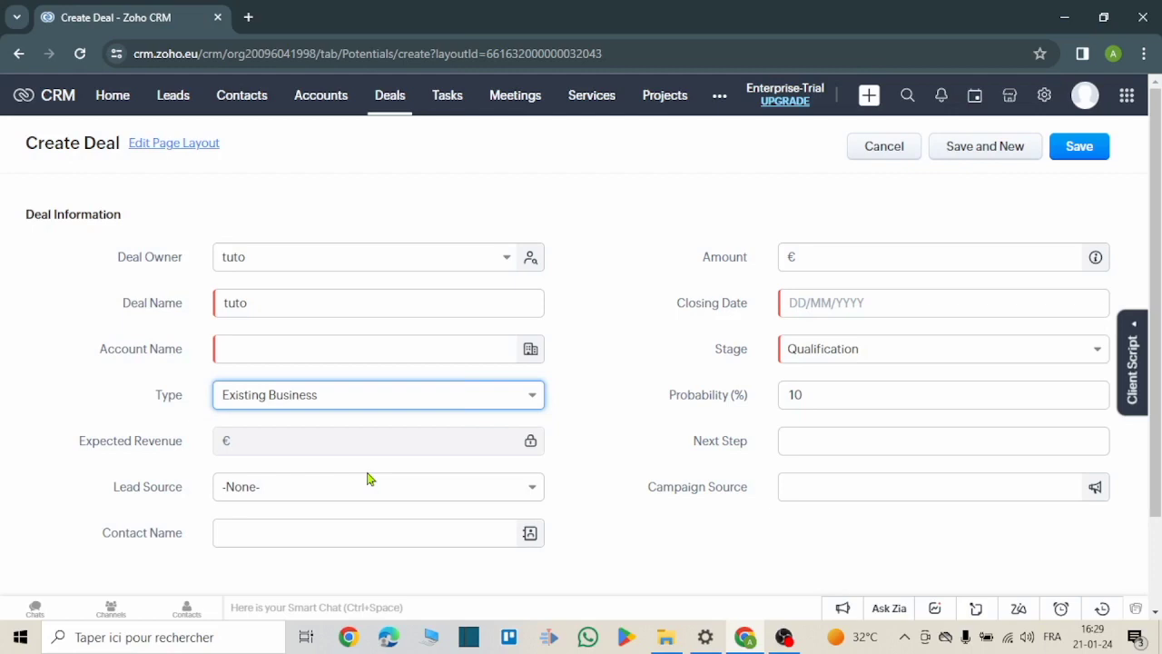
{"action": "left_click", "coordinate": [368, 478]}
{"action": "left_click", "coordinate": [288, 336]}
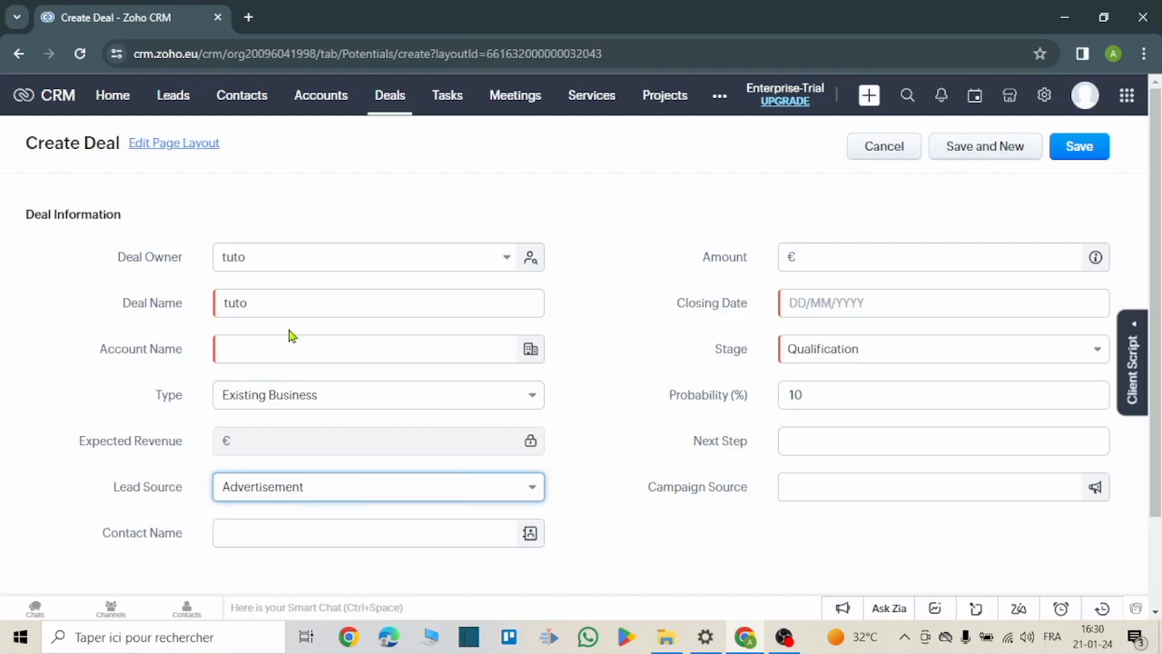
{"action": "key", "text": "Tab"}
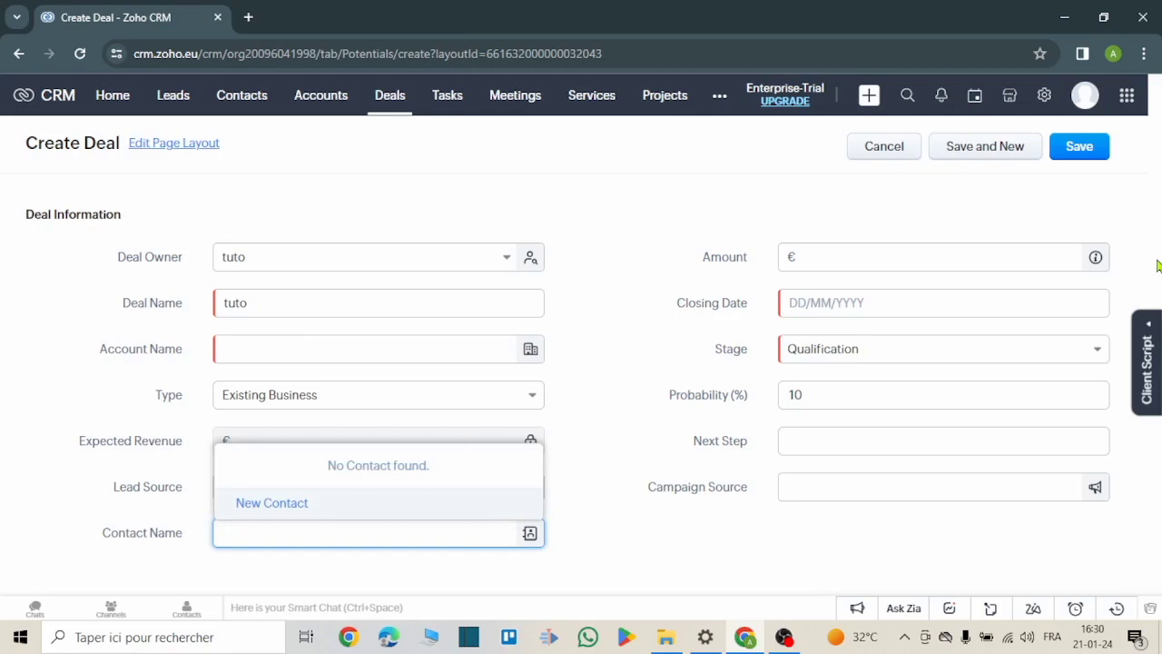
- Set the deal's amount to €100000, closing date to 18/01/2024 and stage to Proposal/Price Quote, and leave the form without saving
{"action": "left_click", "coordinate": [881, 259]}
{"action": "type", "text": "1"}
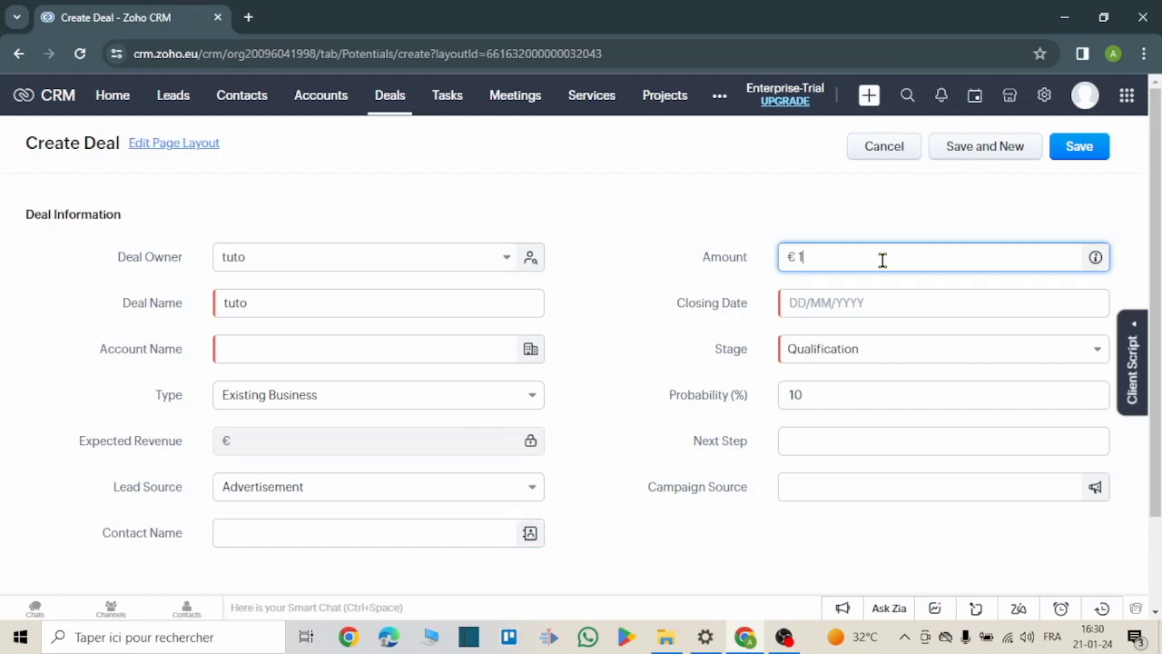
{"action": "type", "text": "00000"}
{"action": "left_click", "coordinate": [930, 305]}
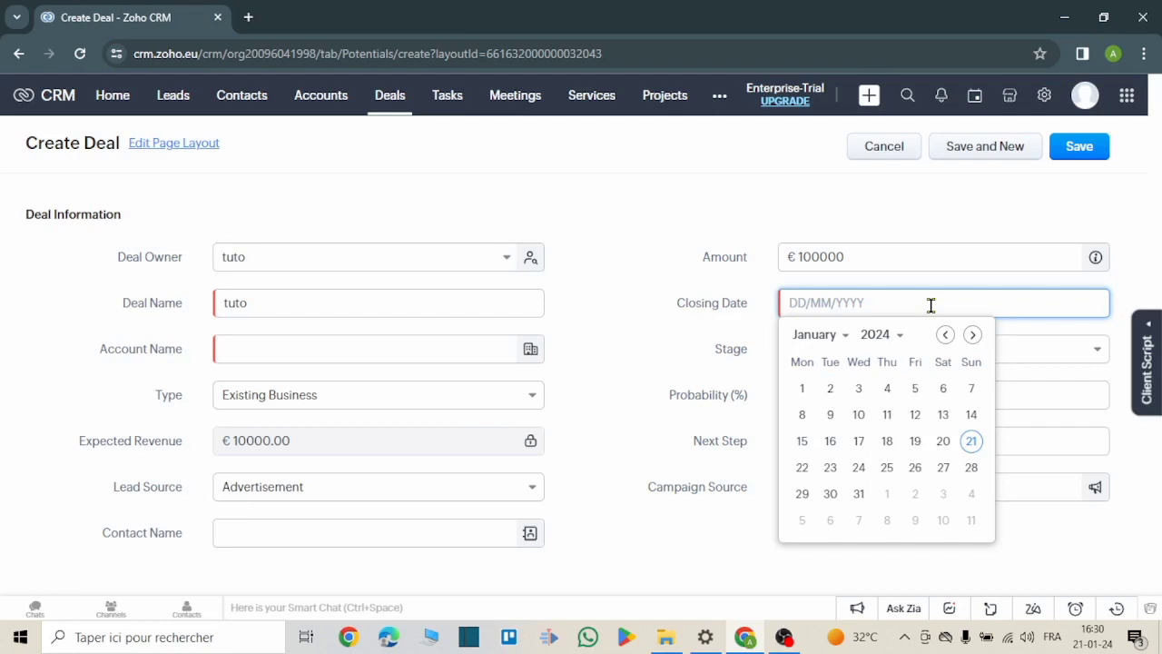
{"action": "left_click", "coordinate": [890, 467]}
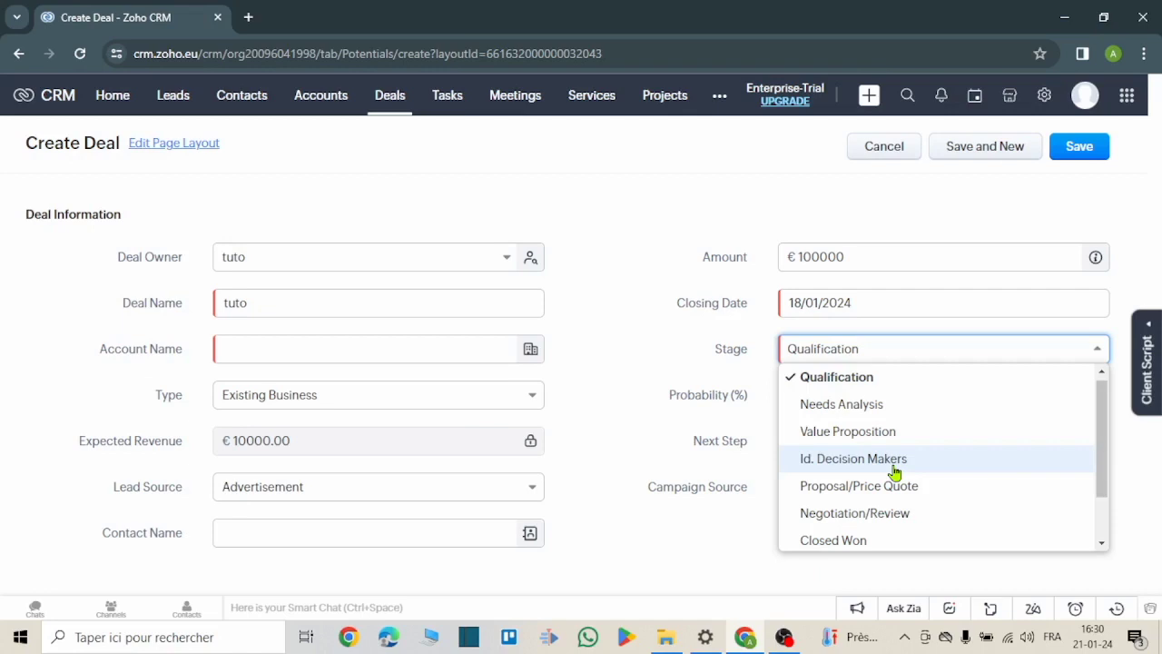
{"action": "left_click", "coordinate": [872, 486]}
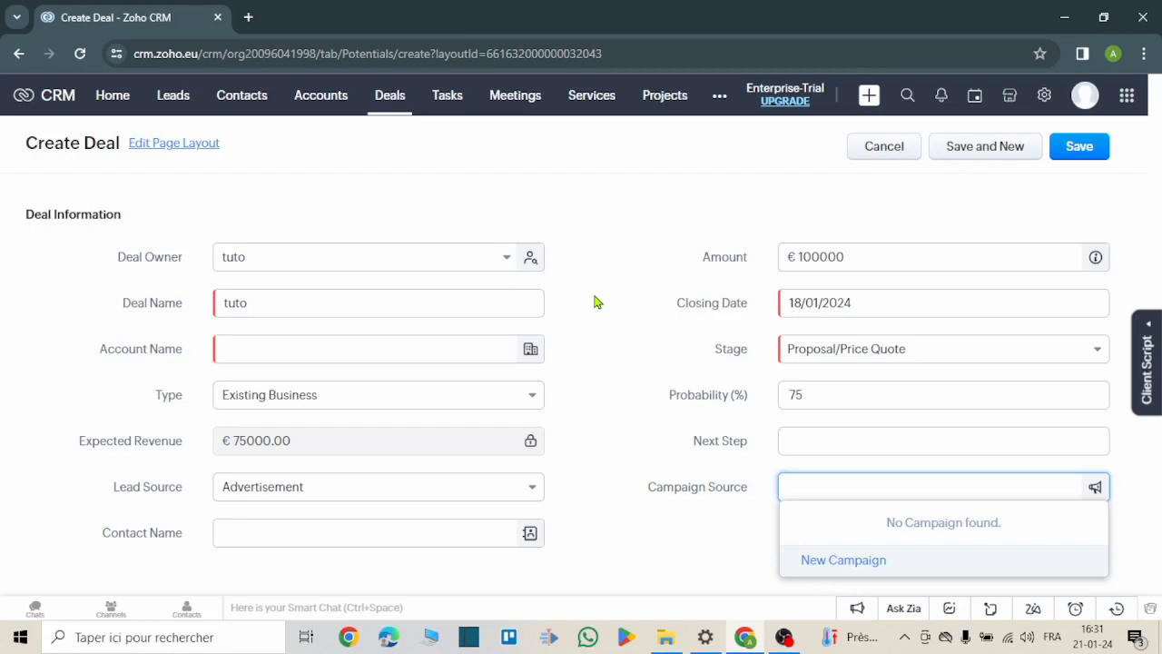
{"action": "left_click", "coordinate": [390, 95]}
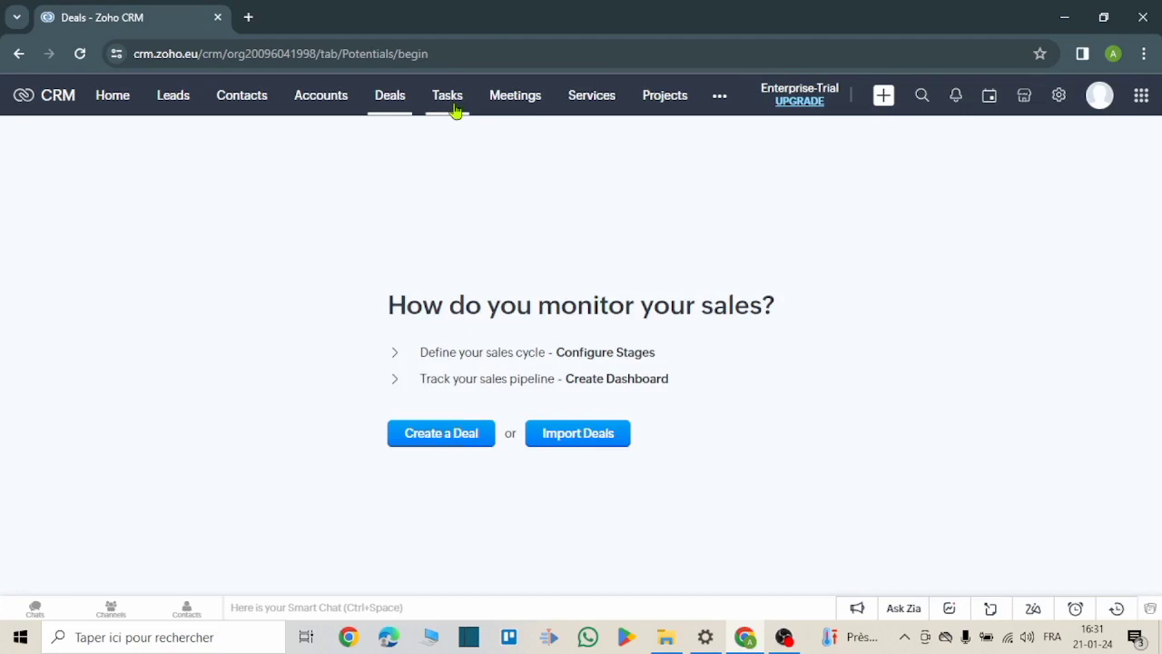
- View the task creation form, including its status and priority fields, and return to the task overview
{"action": "left_click", "coordinate": [455, 107]}
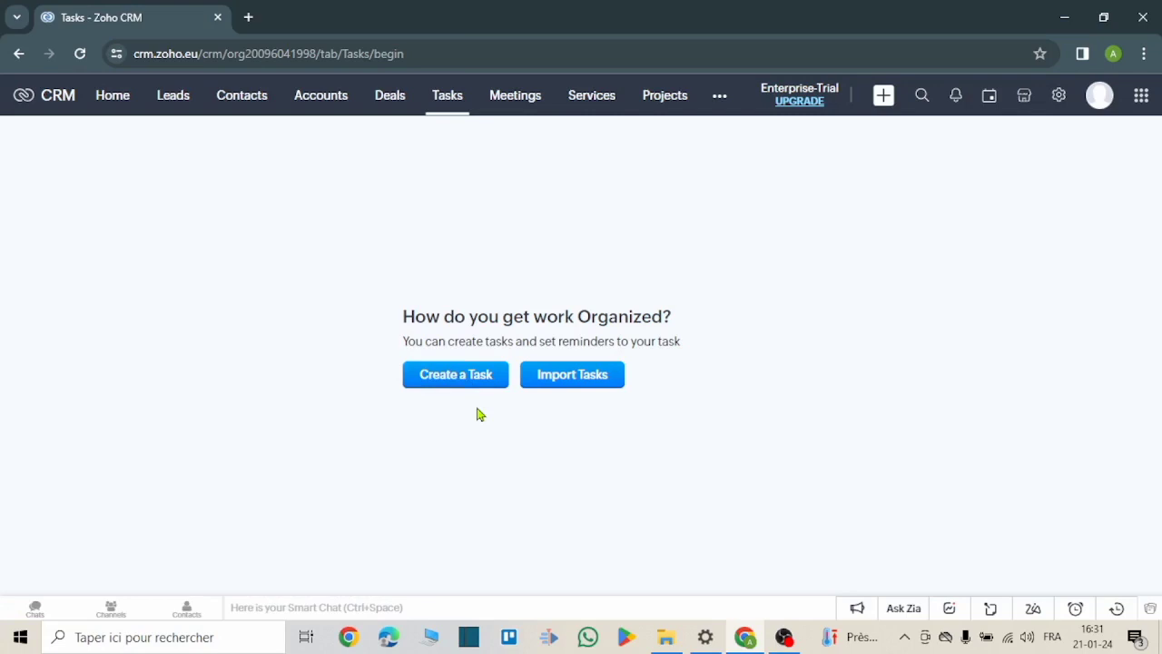
{"action": "left_click", "coordinate": [456, 374]}
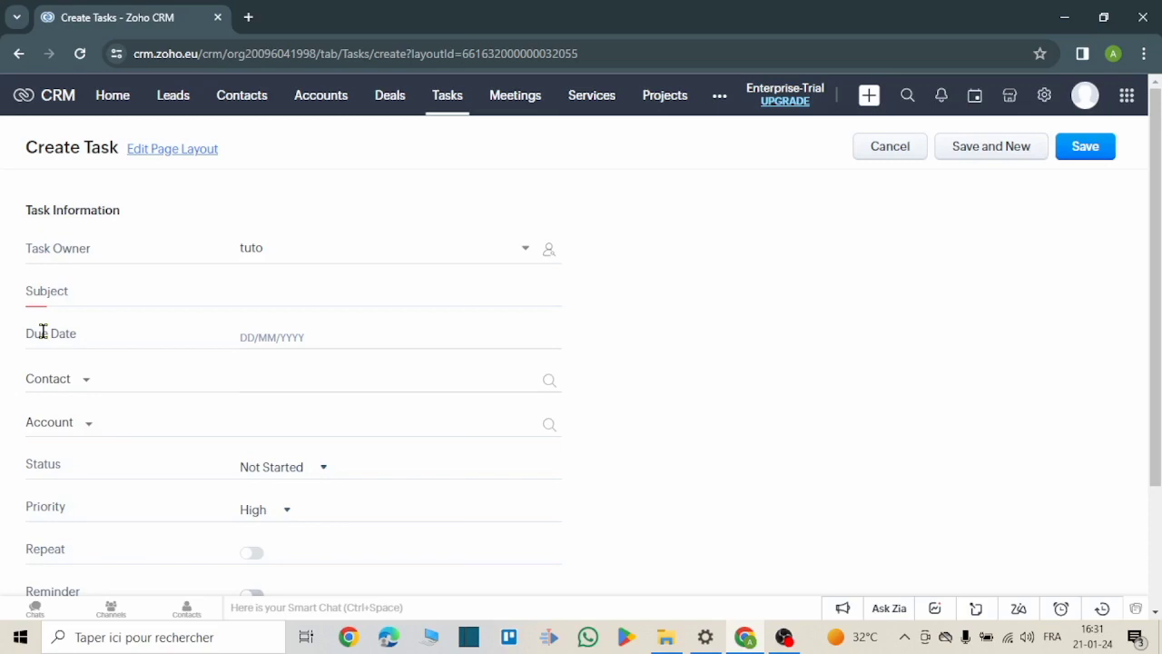
{"action": "left_click", "coordinate": [281, 467]}
{"action": "left_click", "coordinate": [293, 518]}
{"action": "left_click", "coordinate": [1094, 148]}
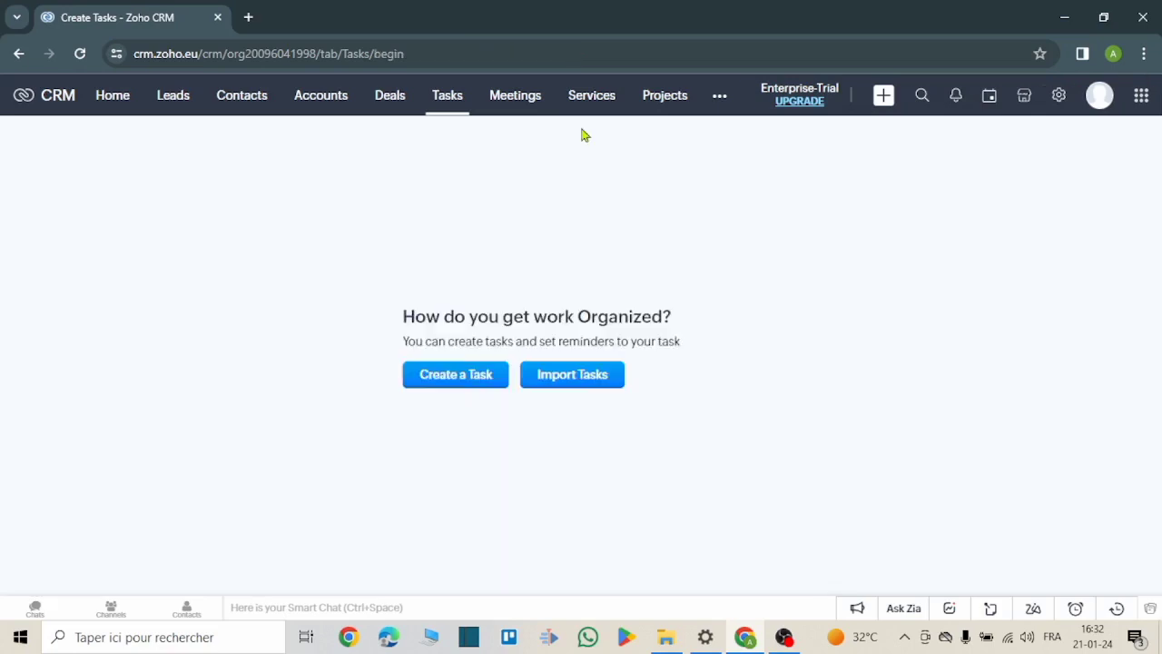